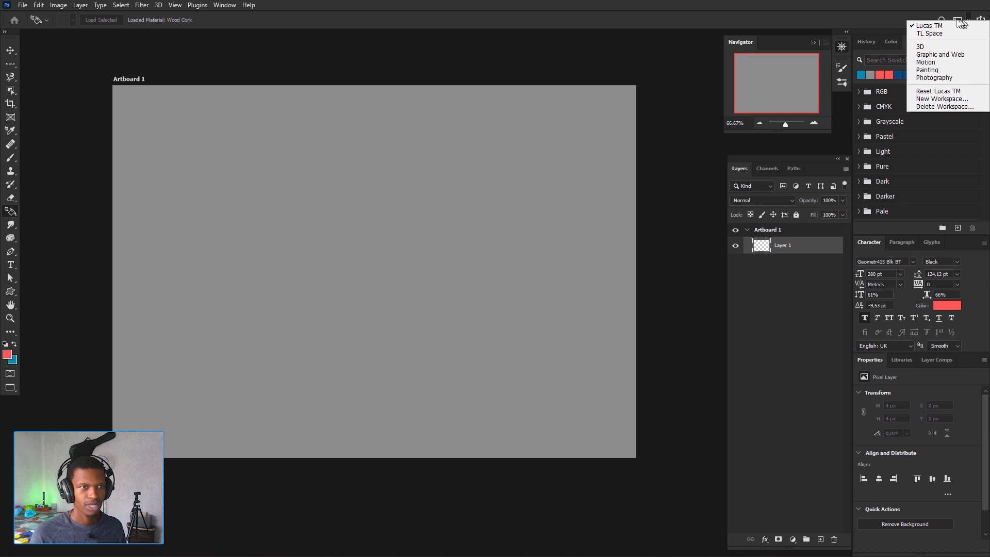
Switch to the 3D workspace and draw a custom deer shape about 335 × 493 px in the artboard's left half
left_click(927, 49)
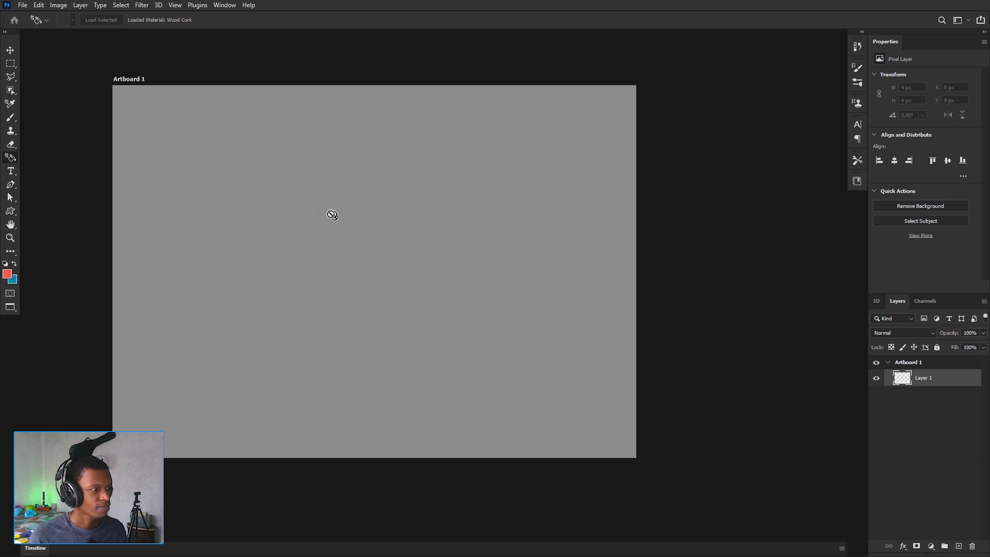
left_click(10, 211)
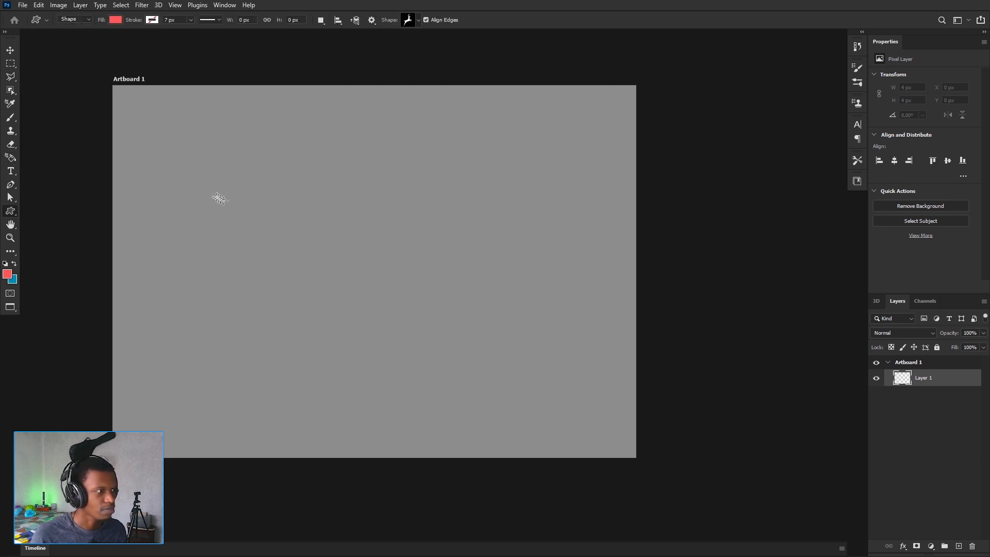
left_click_drag(199, 162, 380, 330)
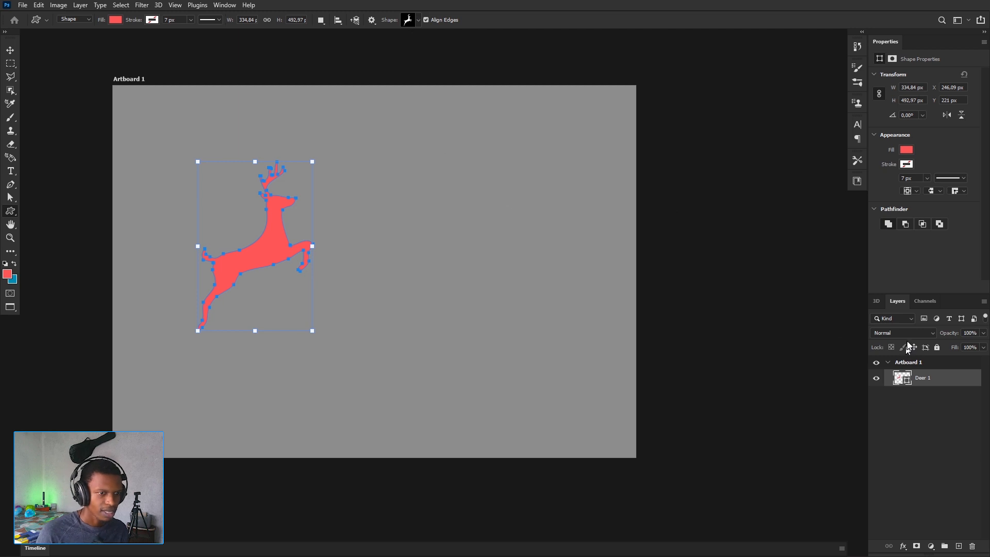
Add a new layer and draw a camel from the Wild Animals shapes, about 432 × 359 px, beside the deer
left_click(958, 545)
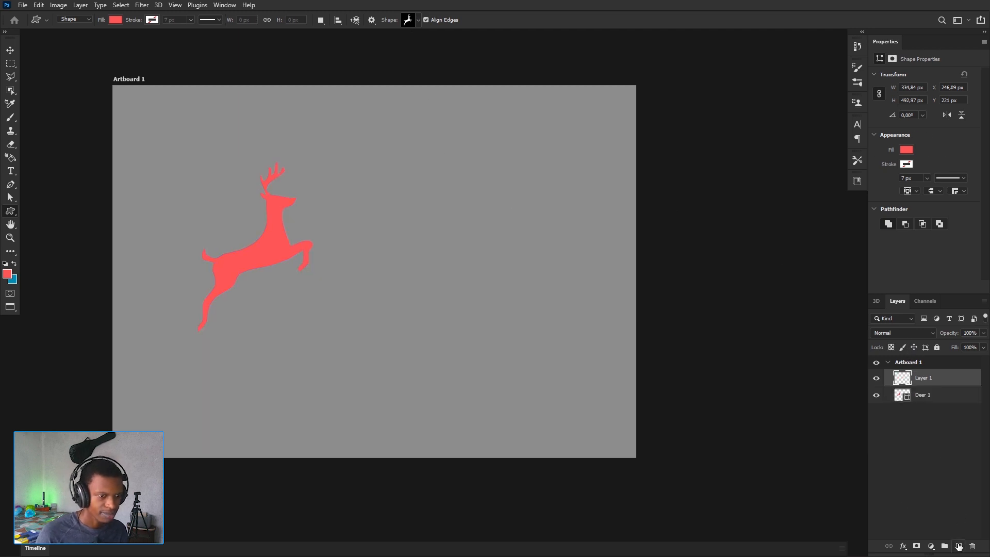
left_click(408, 19)
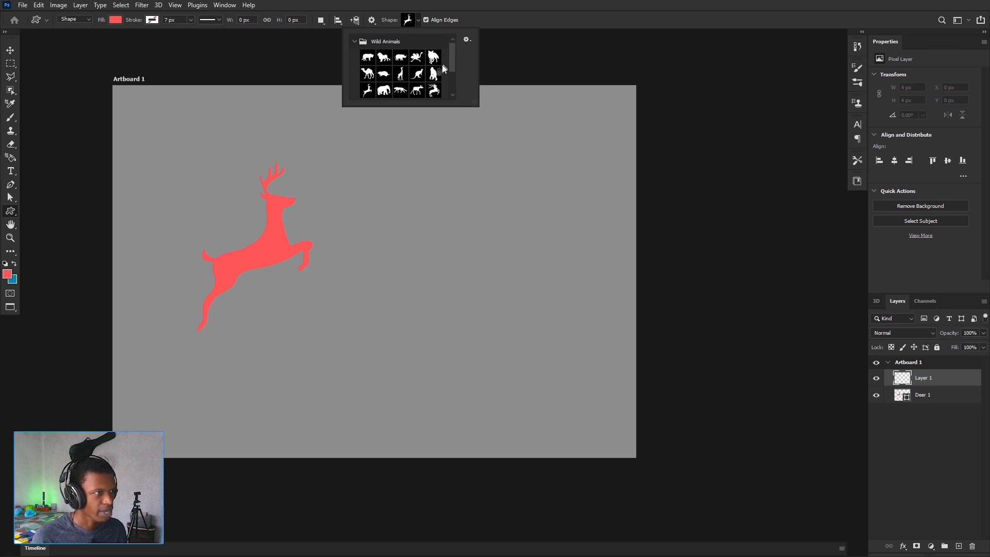
left_click(367, 74)
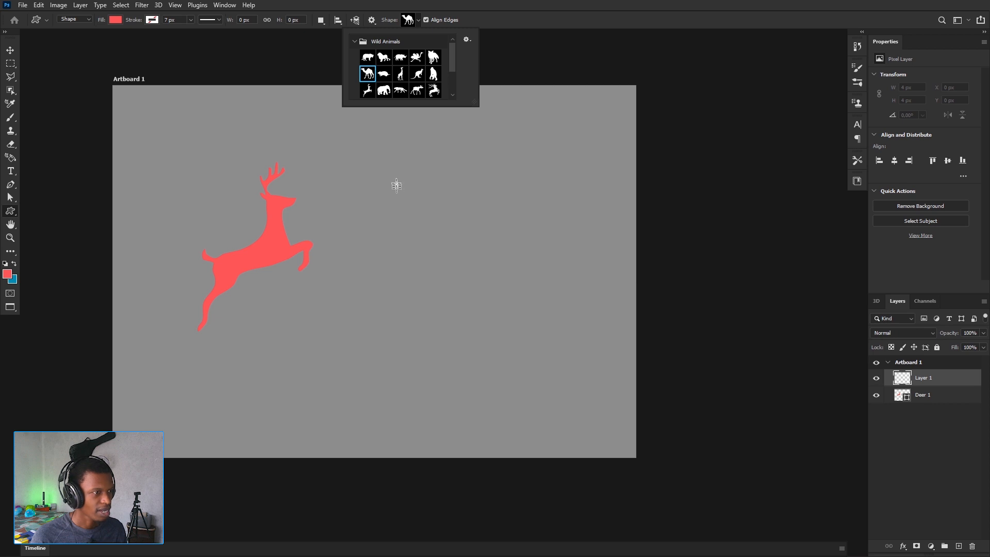
left_click_drag(396, 184, 541, 368)
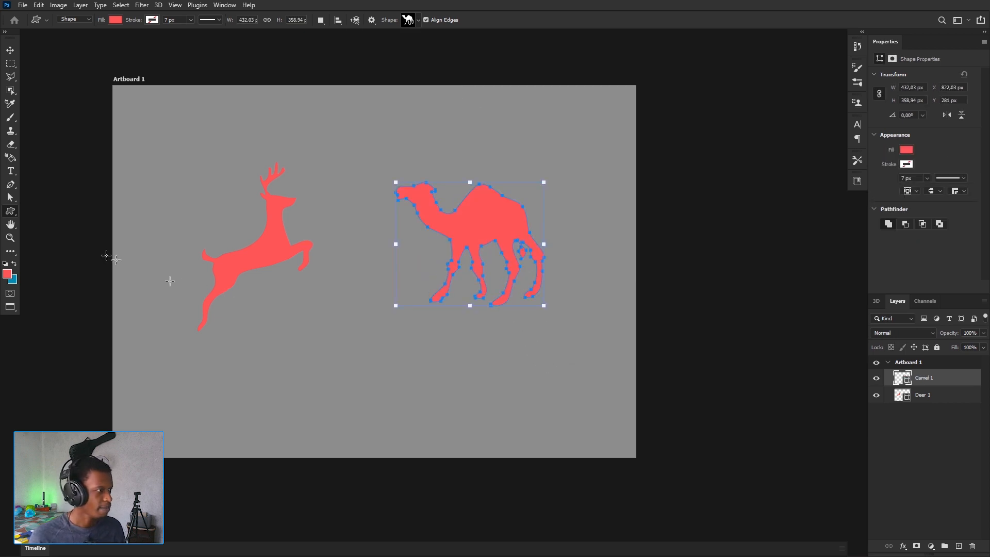
Create a 3D extrusion from the camel shape layer
left_click(11, 158)
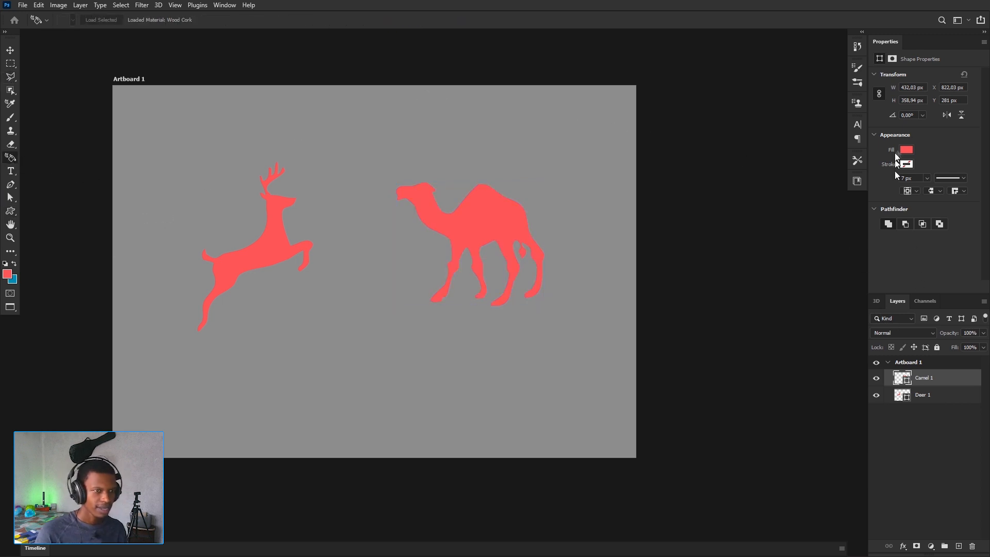
left_click(876, 302)
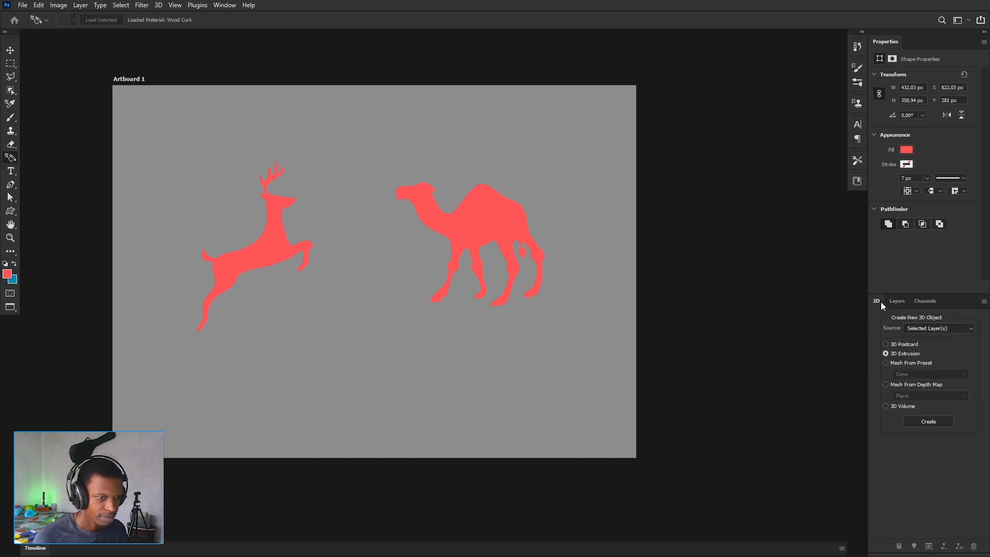
left_click(921, 421)
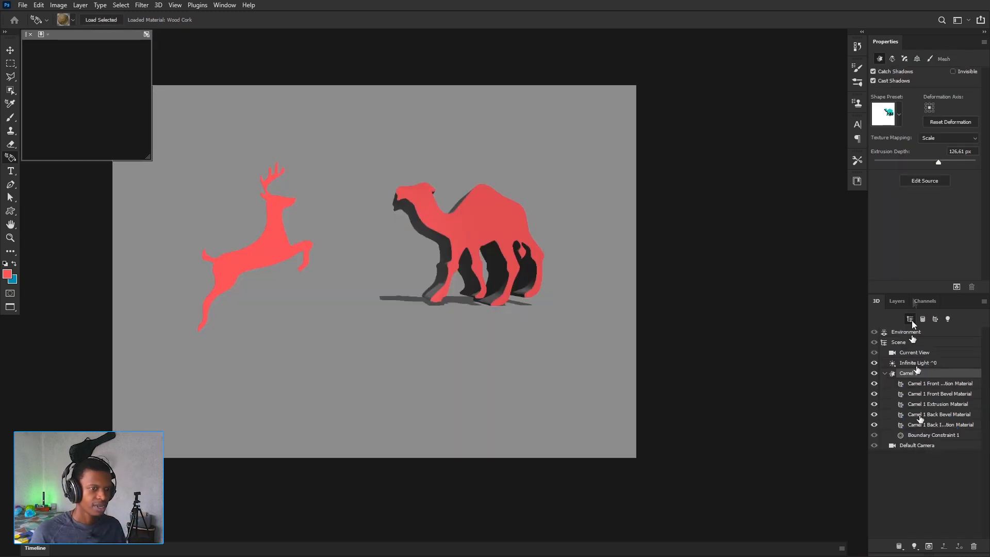
Create a 3D extrusion from the Deer 1 shape layer
left_click(900, 301)
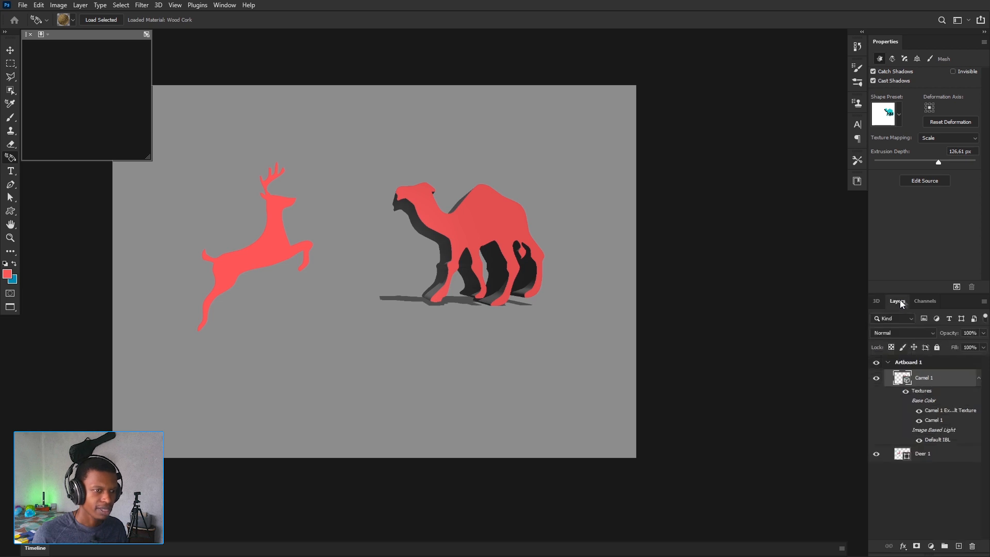
left_click(934, 459)
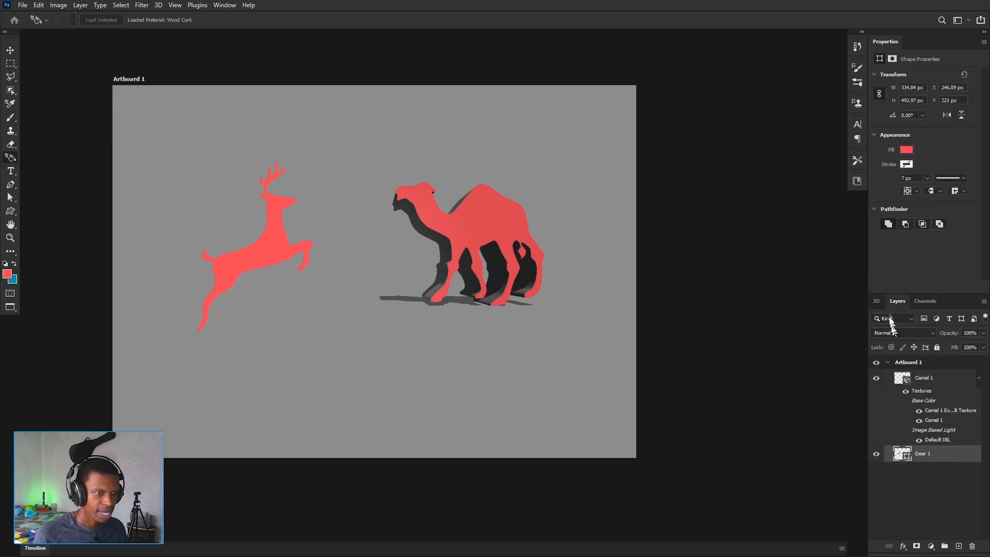
left_click(876, 301)
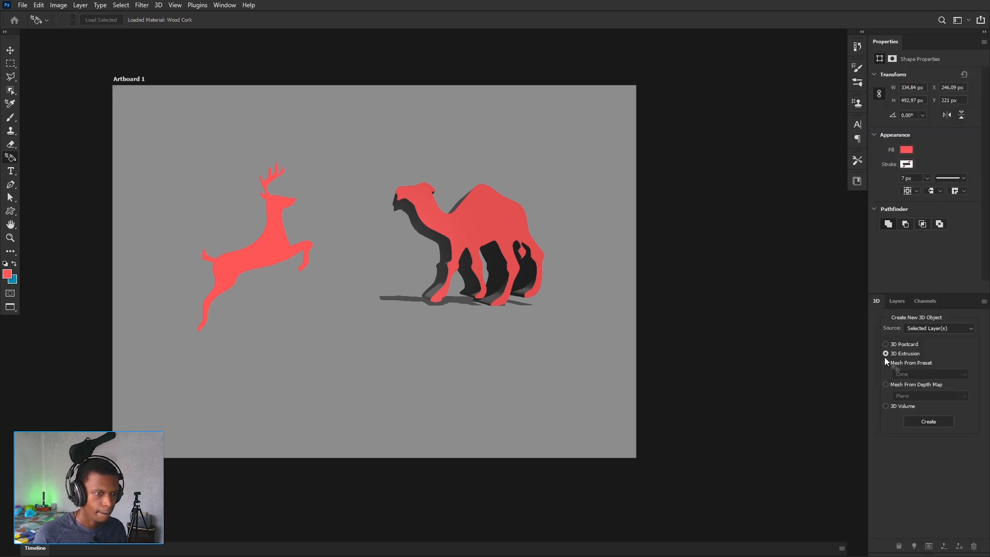
left_click(925, 421)
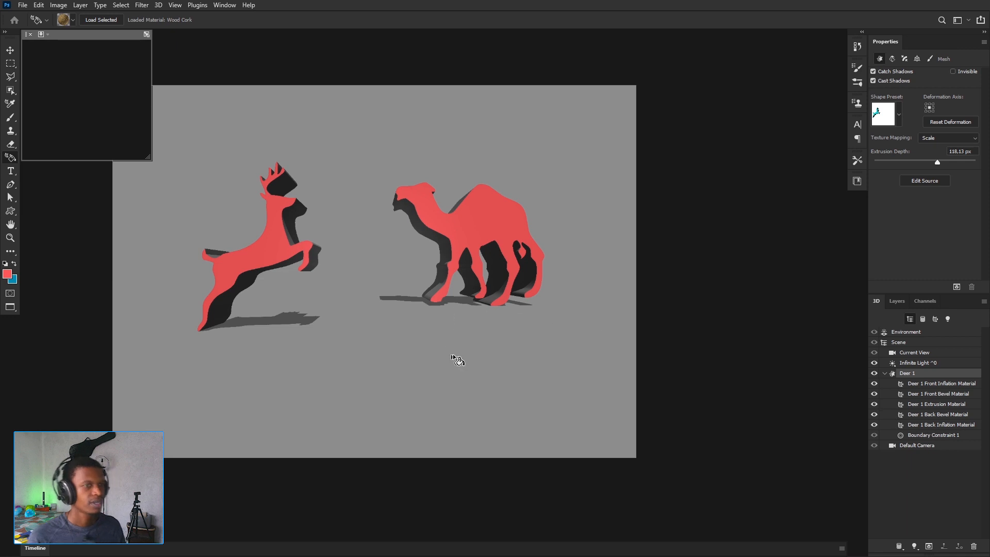
Apply the sixth shape preset, the inflated one without extrusion depth, to the deer mesh
left_click(898, 116)
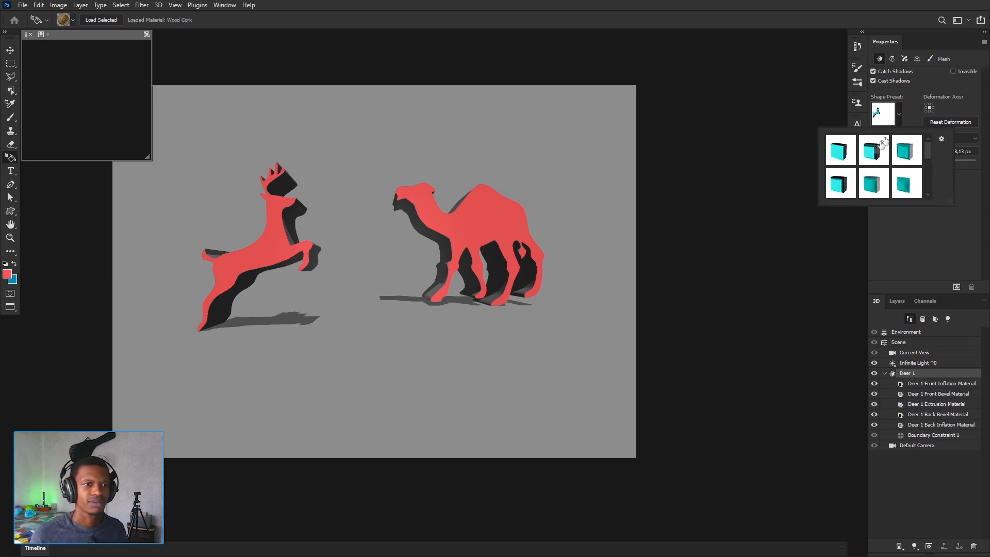
left_click(892, 180)
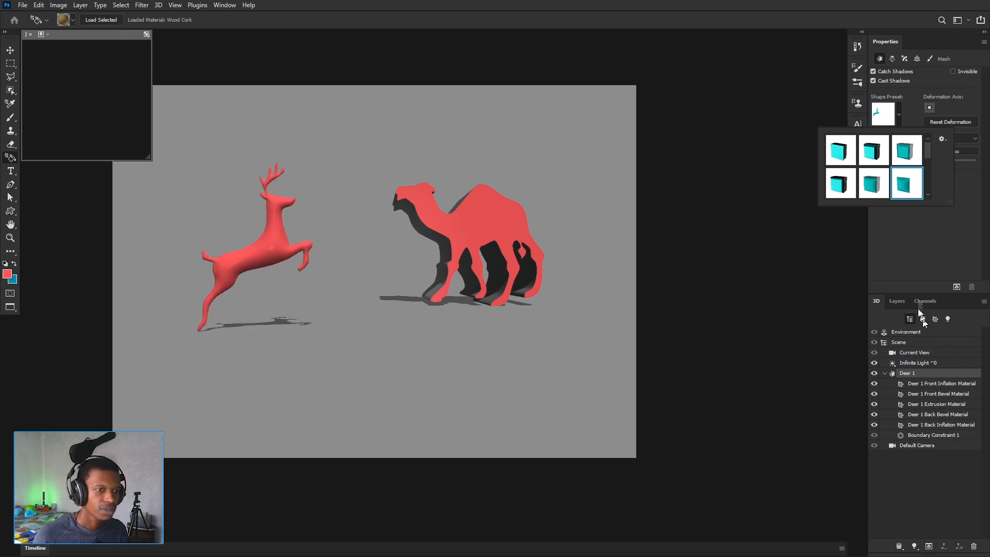
left_click(910, 237)
Apply the same inflated, zero-depth shape preset to the mesh of the Camel 1 layer
left_click(891, 302)
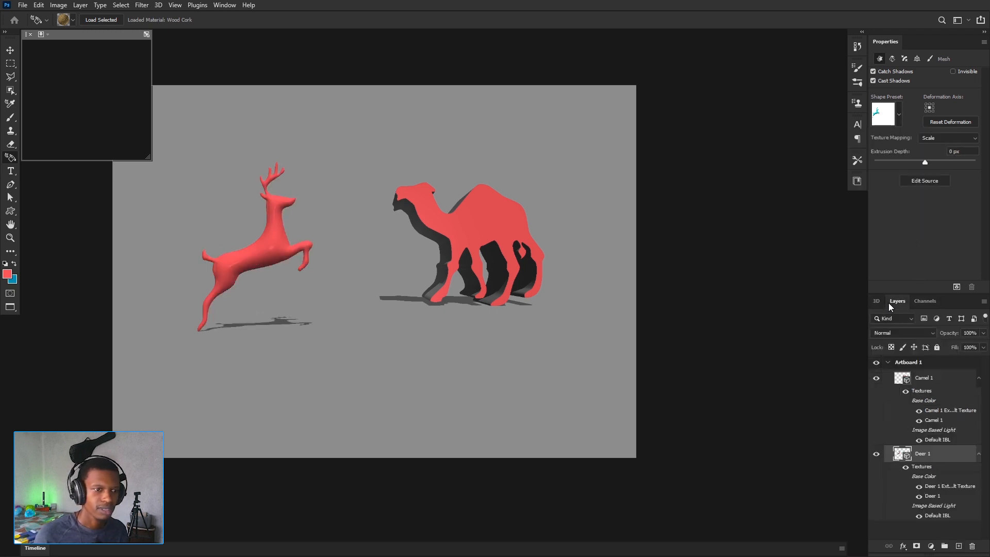
left_click(931, 378)
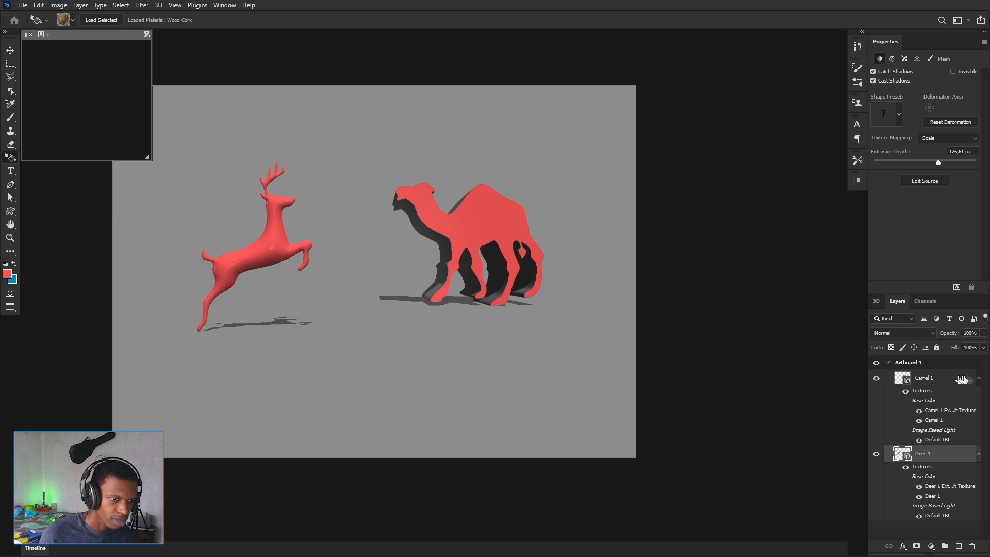
left_click(923, 379)
left_click(899, 113)
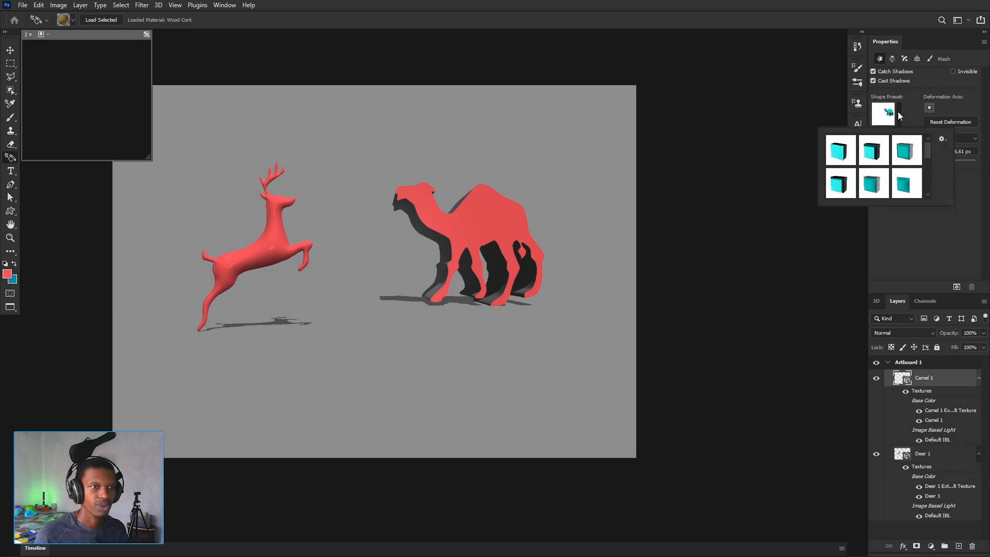
left_click(906, 190)
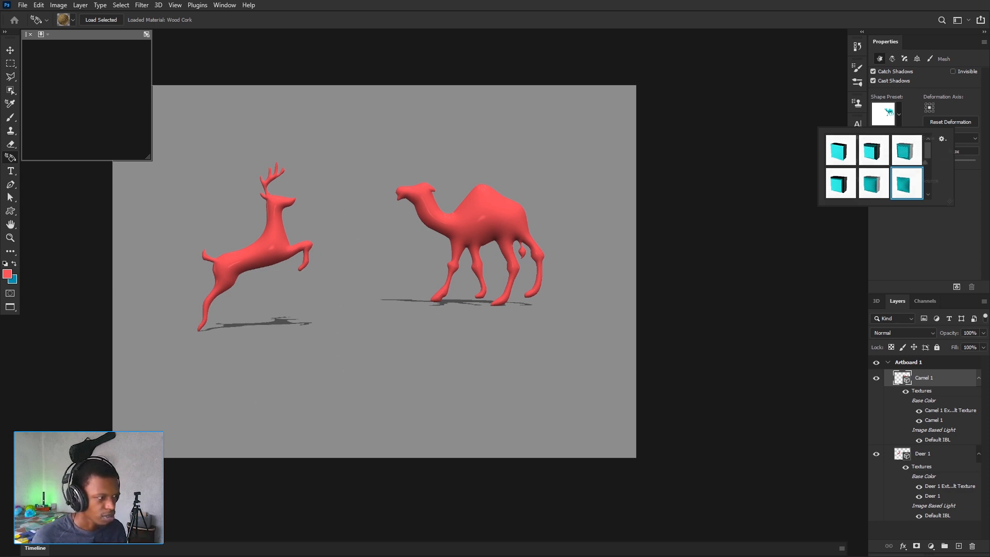
key("Return")
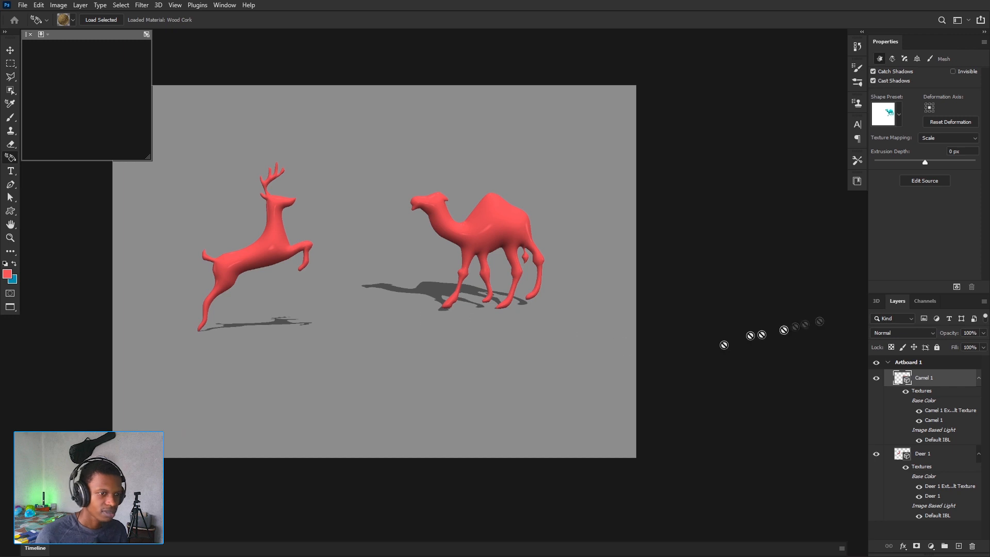
Tilt the 3D deer so it is seen slightly from above and fill it with the Wood Cork material
left_click(926, 453)
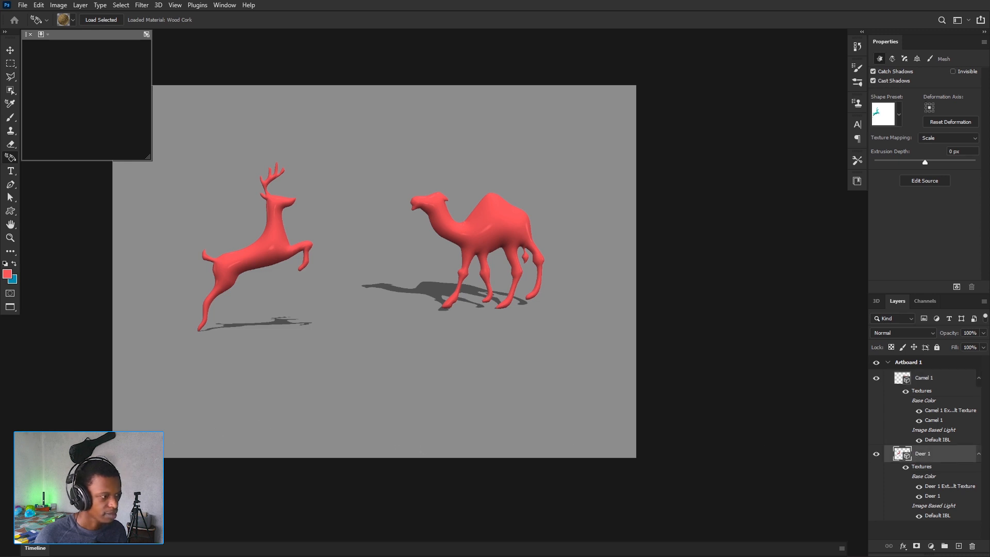
left_click_drag(47, 495, 43, 521)
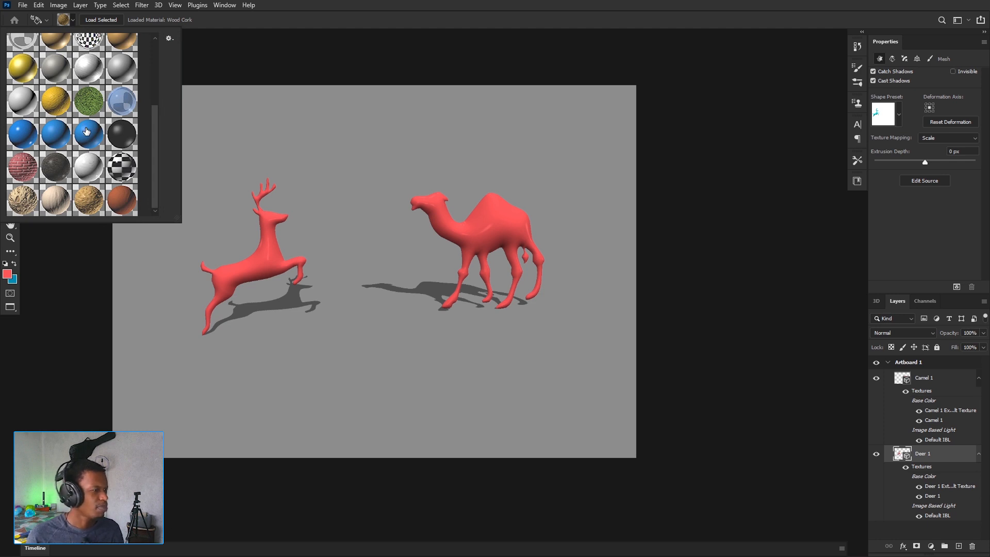
scroll(86, 132, "up", 5)
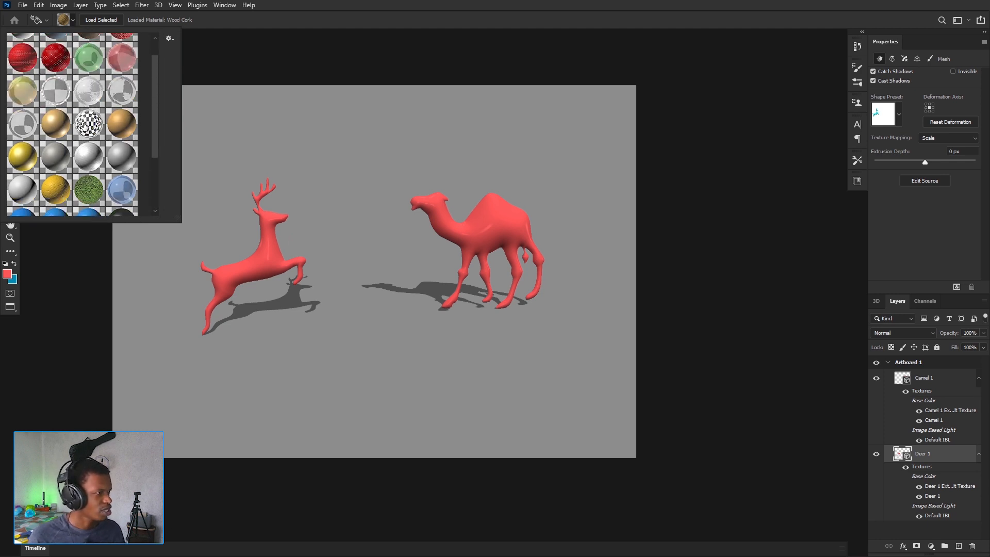
scroll(85, 125, "down", 4)
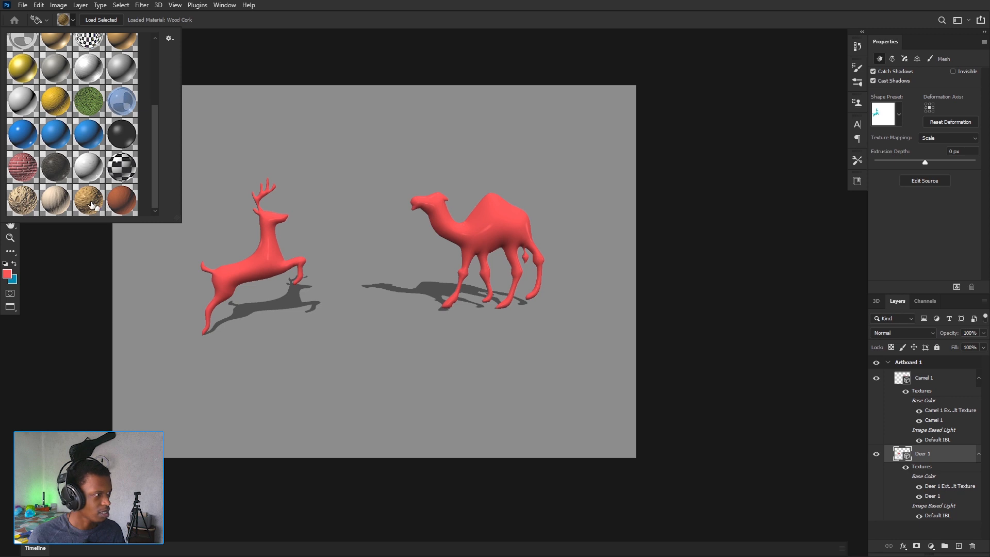
left_click(91, 205)
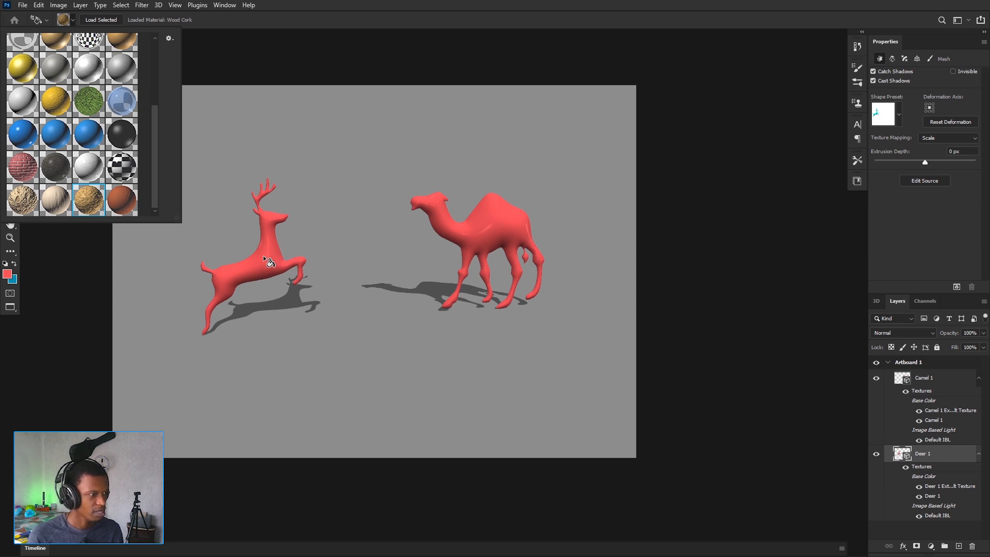
key("Escape")
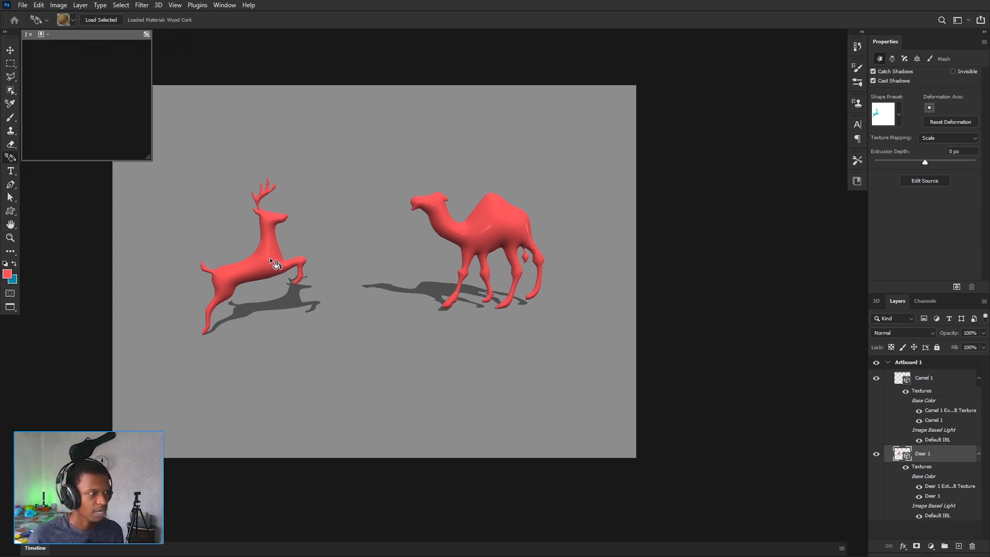
left_click(307, 275)
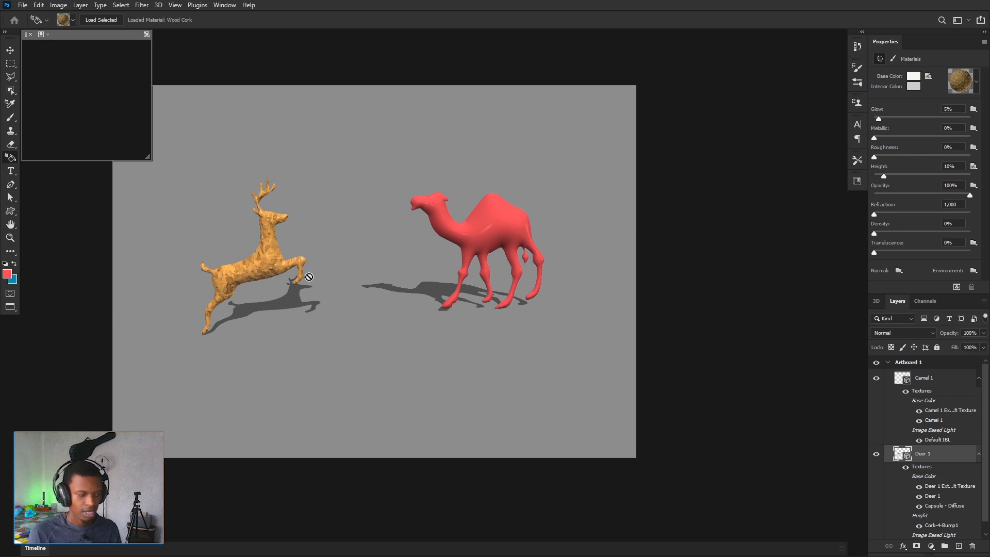
Fill the 3D camel on the Camel 1 layer with the Wood Ash material
scroll(332, 231, "up", 3)
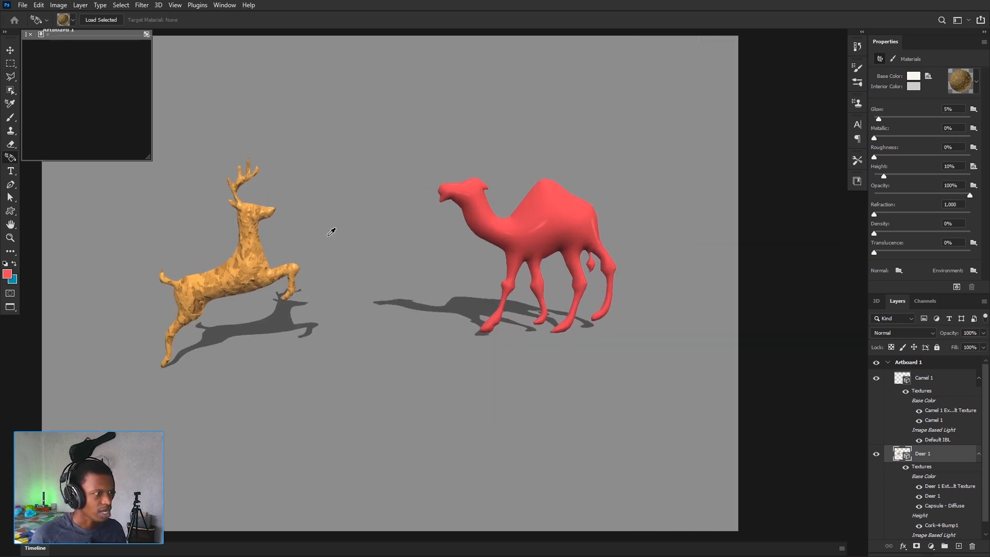
scroll(332, 230, "up", 1)
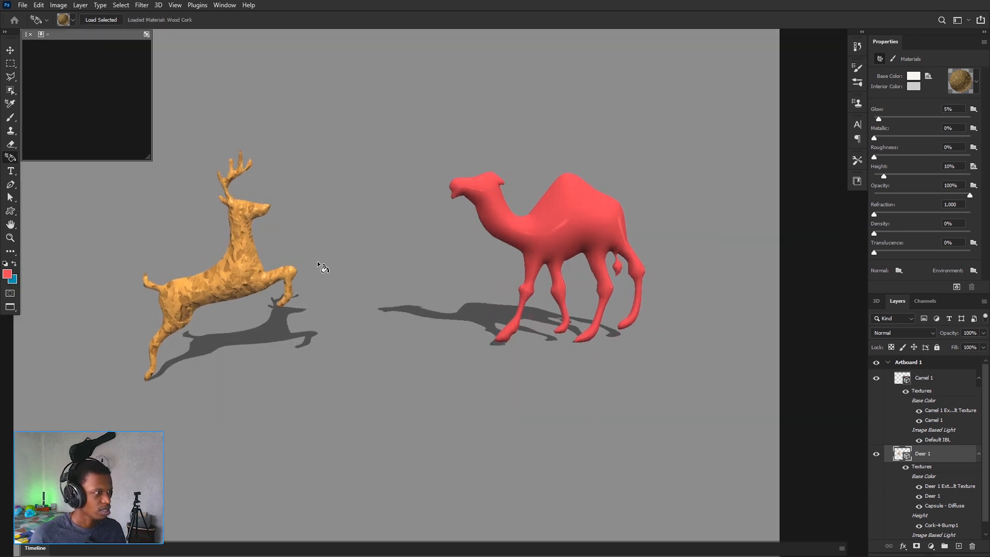
scroll(317, 263, "down", 1)
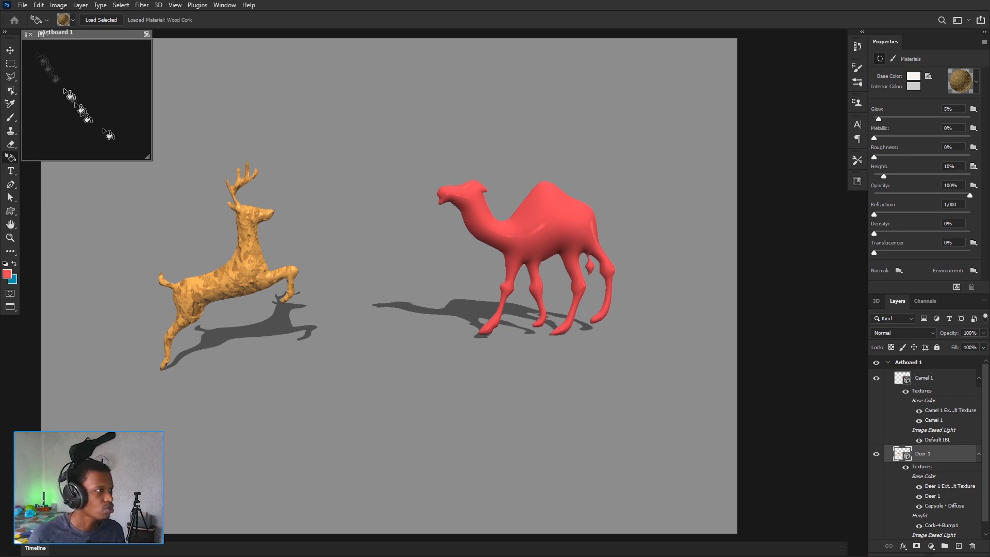
left_click(73, 20)
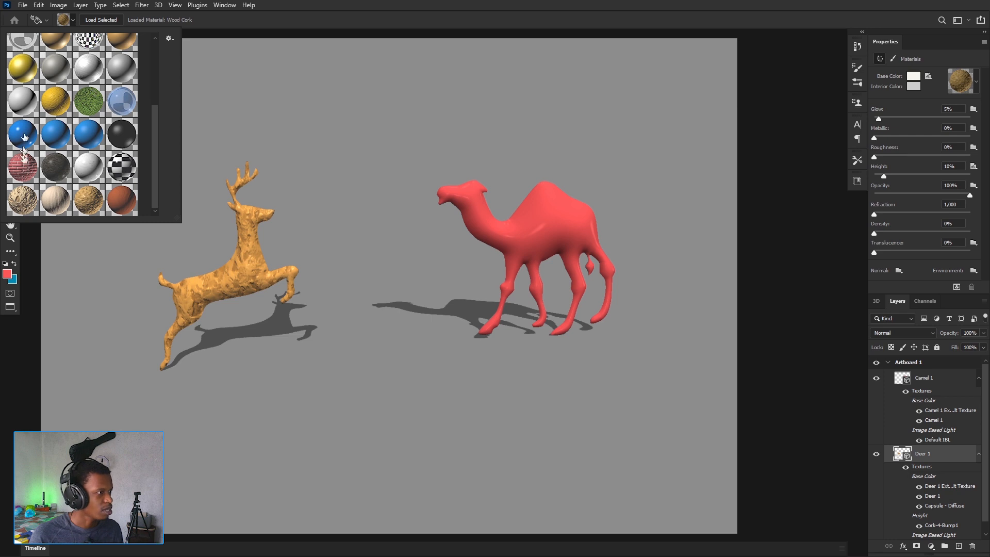
left_click(23, 201)
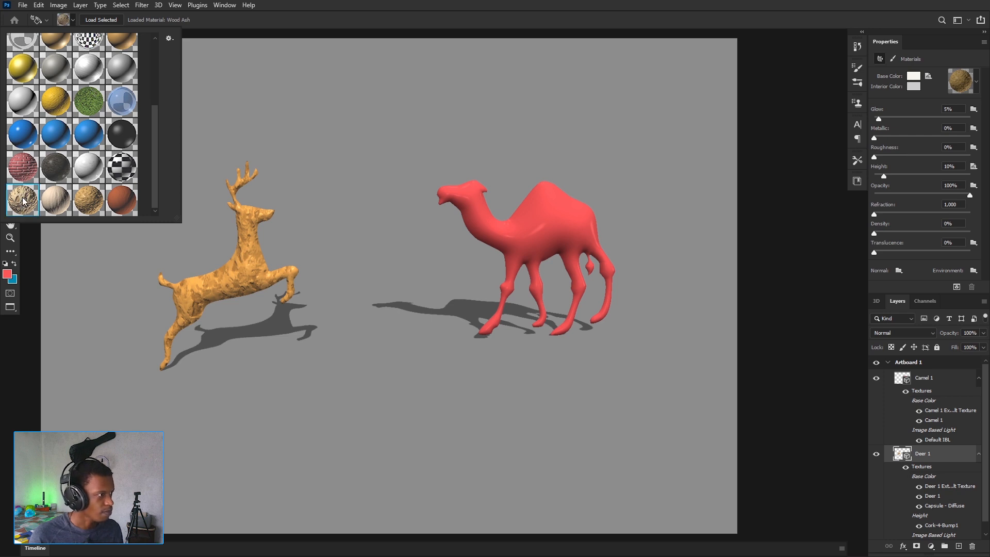
left_click(936, 381)
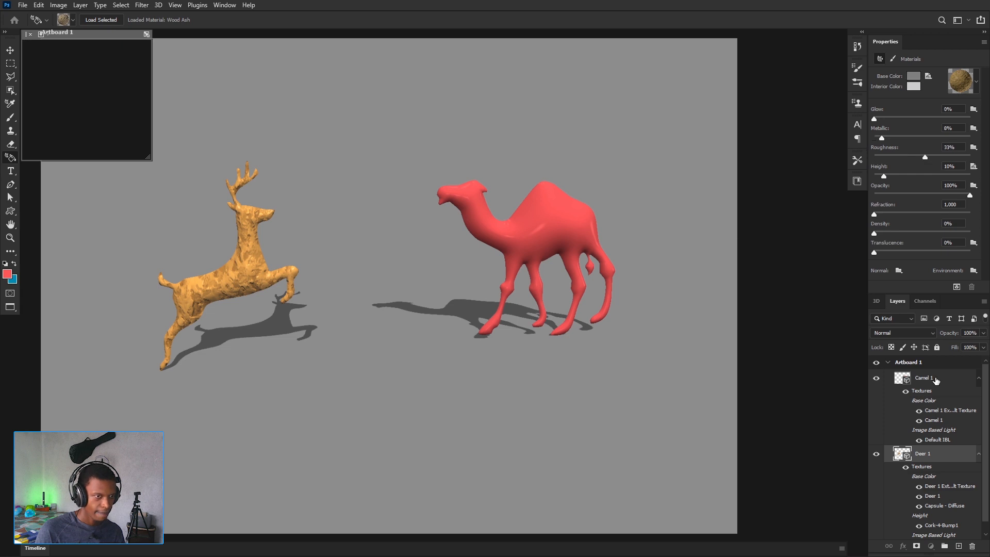
left_click(561, 235)
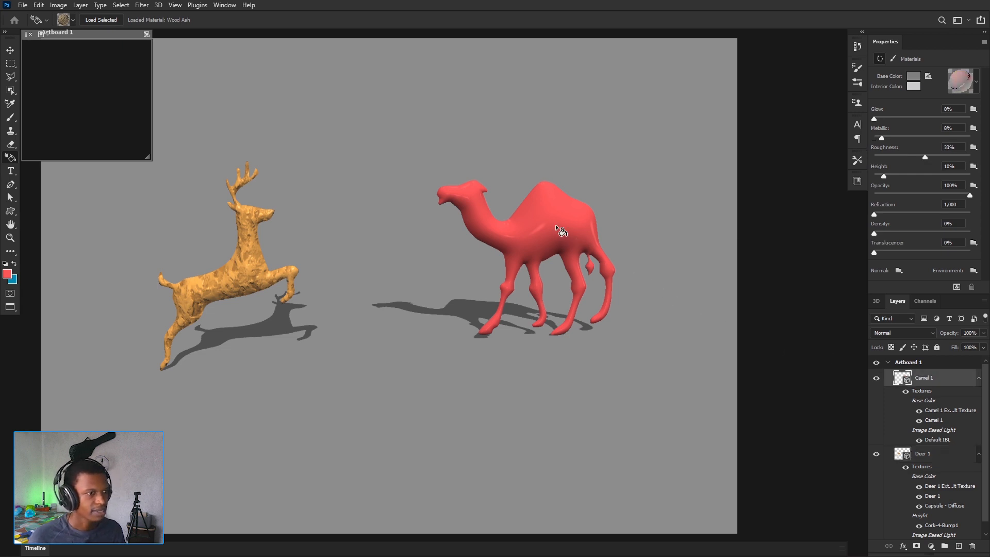
left_click(555, 225)
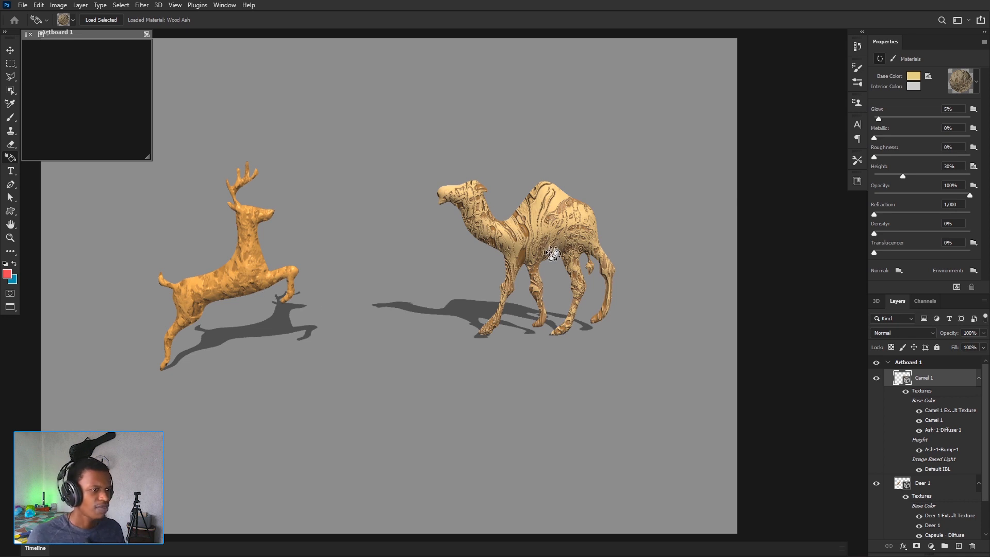
Open the settings of the camel's front inflation material
right_click(549, 214)
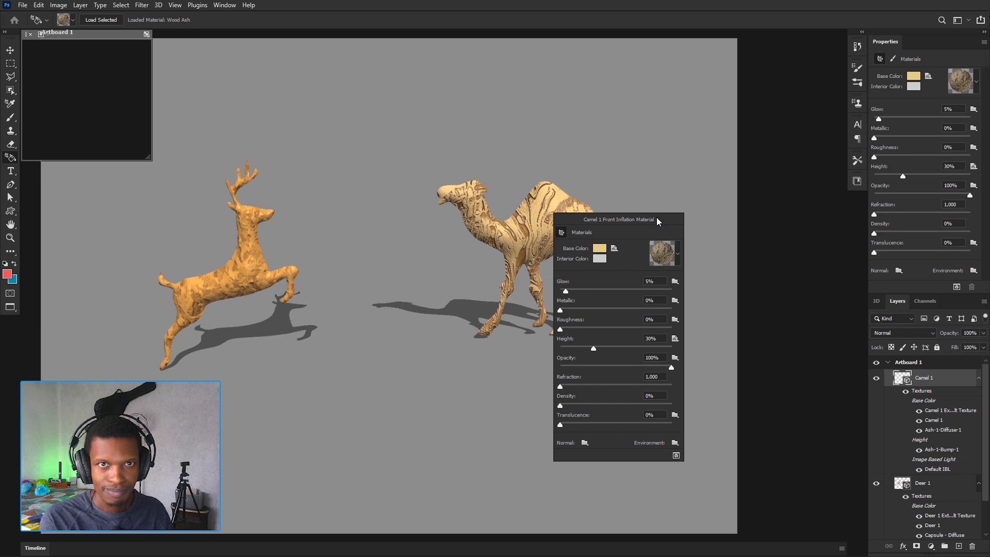
left_click_drag(657, 218, 651, 226)
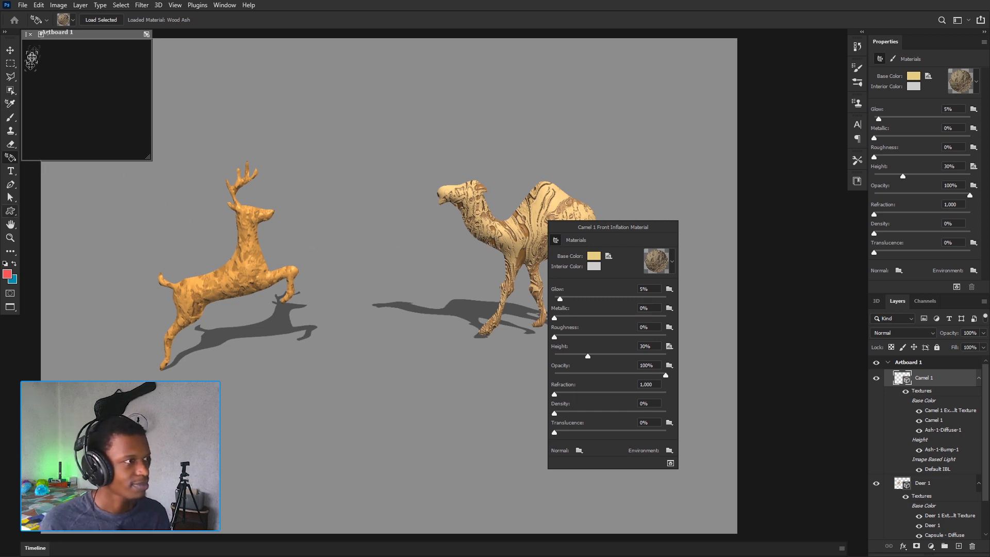
Open the material presets of the 3D Material Drop tool
left_click(72, 20)
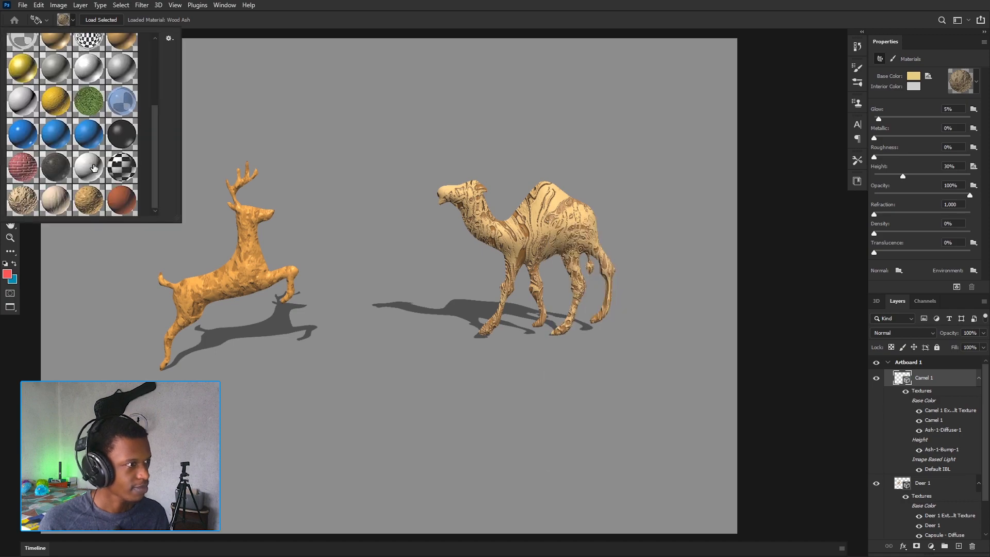